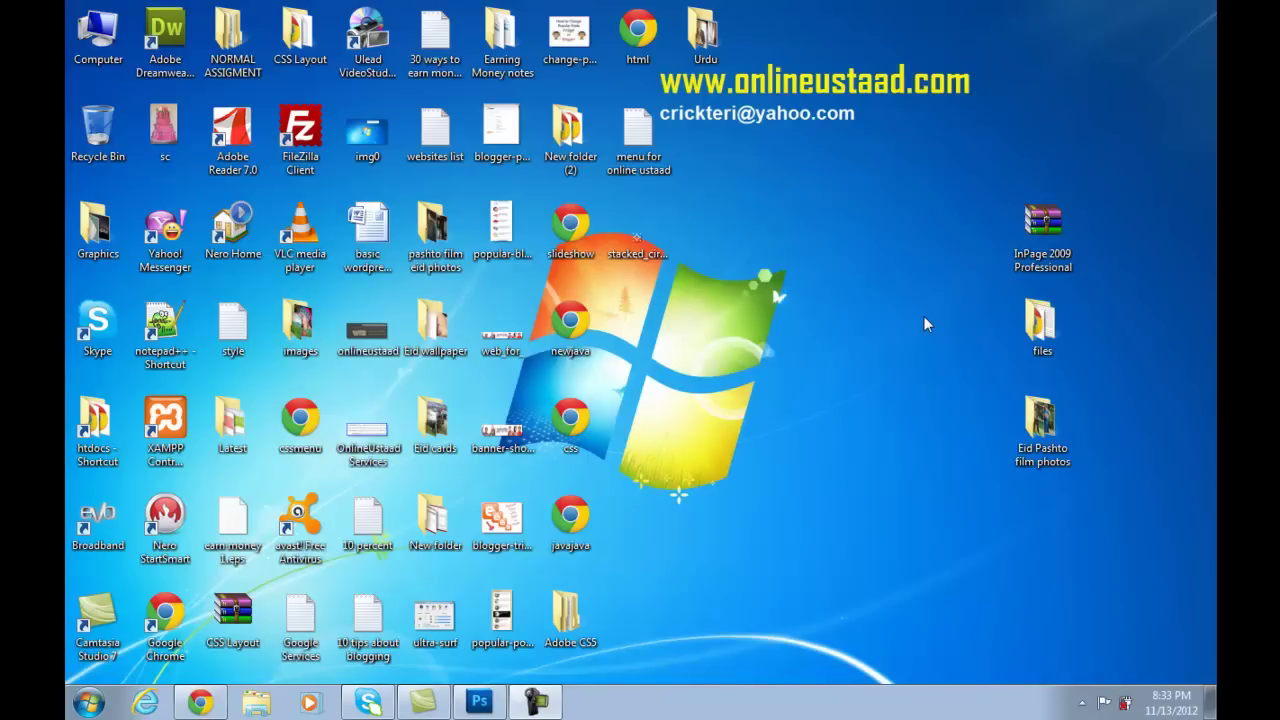
# Refresh the desktop three times, then bring the Photoshop window to the front
pyautogui.rightClick(750, 293)
pyautogui.moveTo(795, 322)
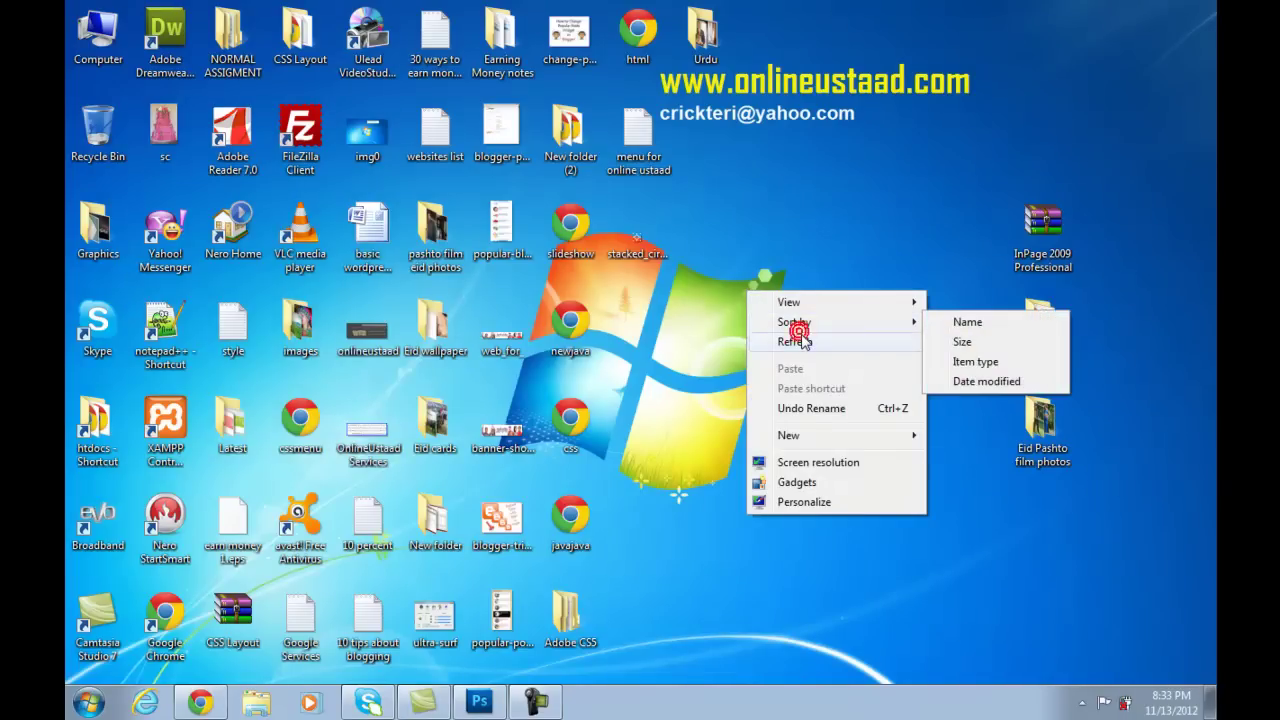
pyautogui.click(800, 341)
pyautogui.rightClick(802, 341)
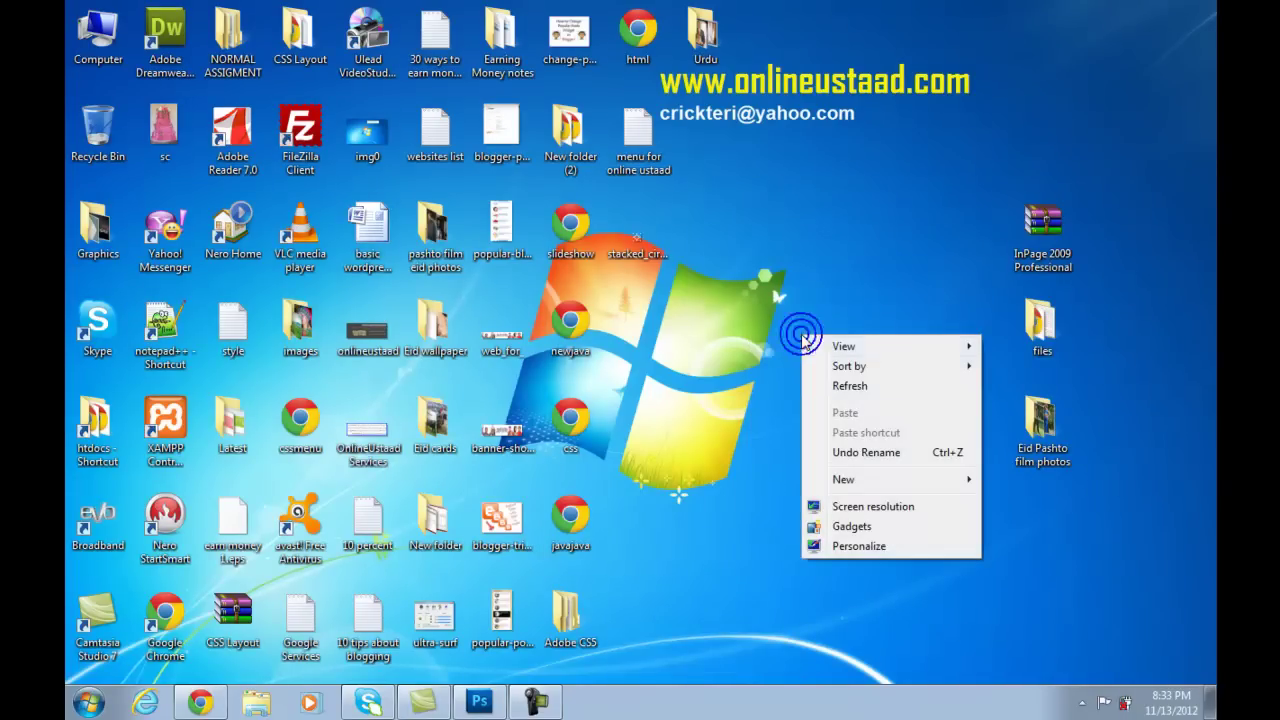
pyautogui.click(840, 380)
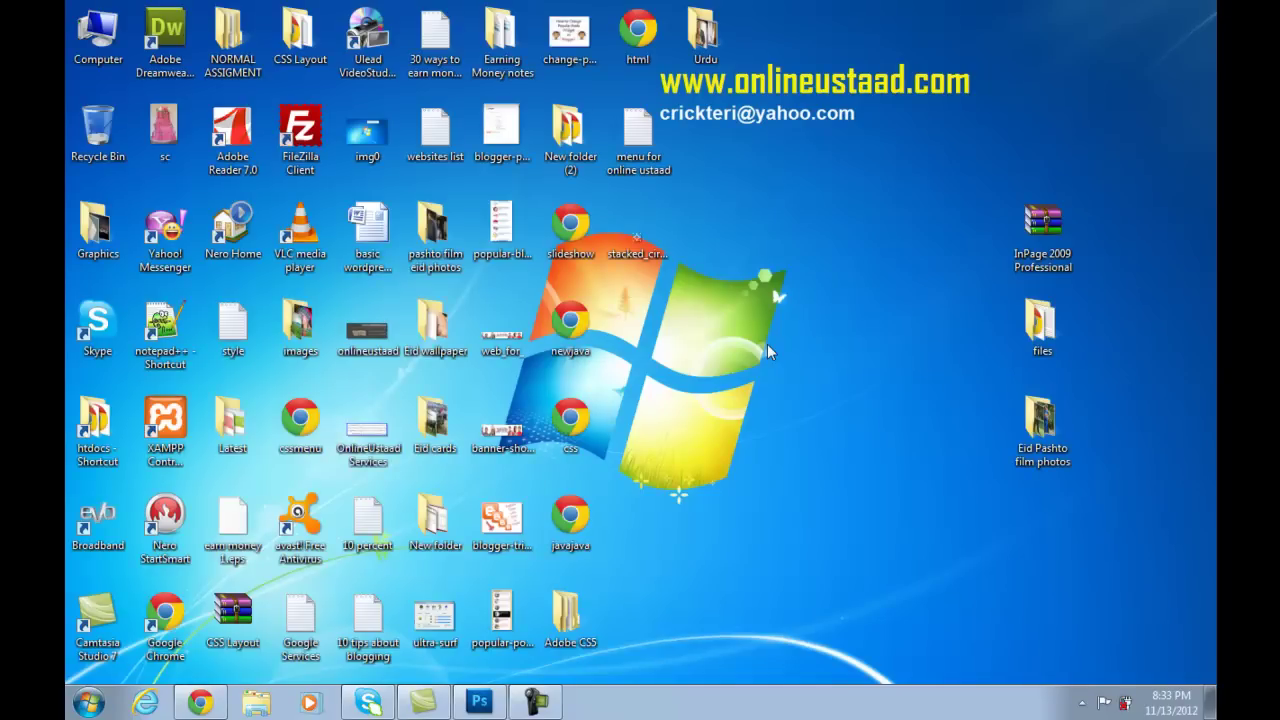
pyautogui.rightClick(778, 281)
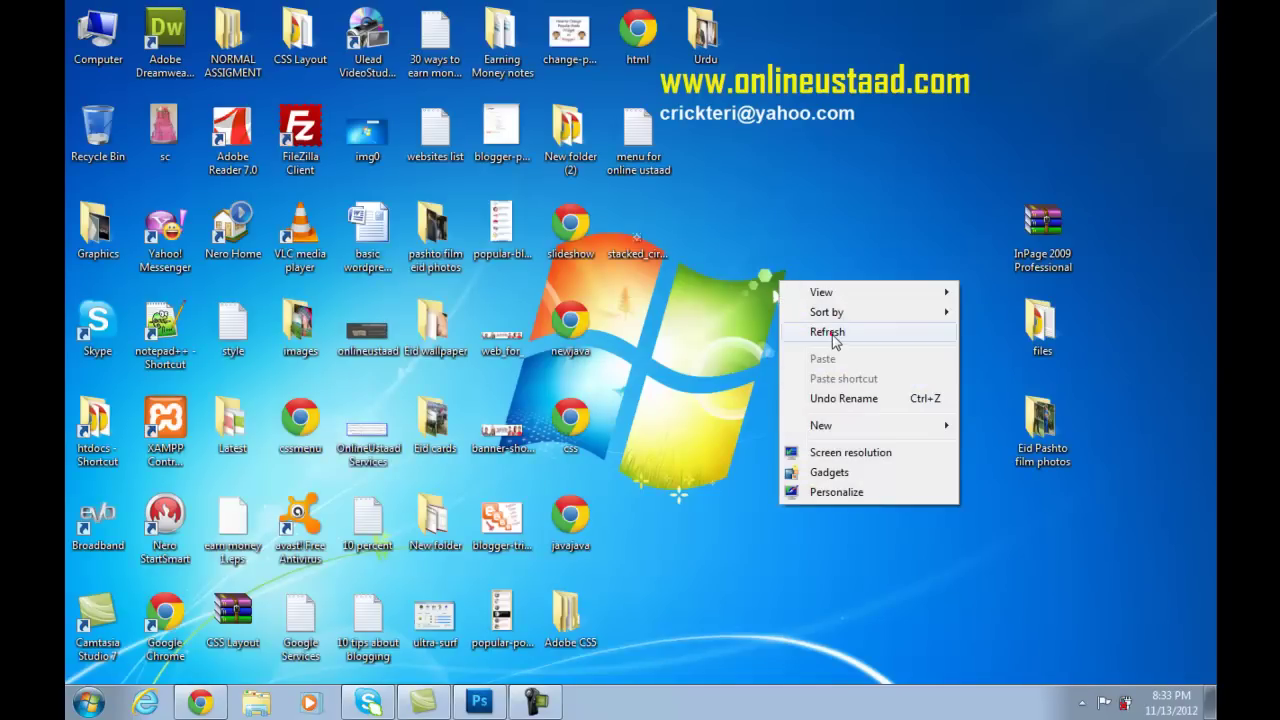
pyautogui.click(828, 332)
pyautogui.click(486, 706)
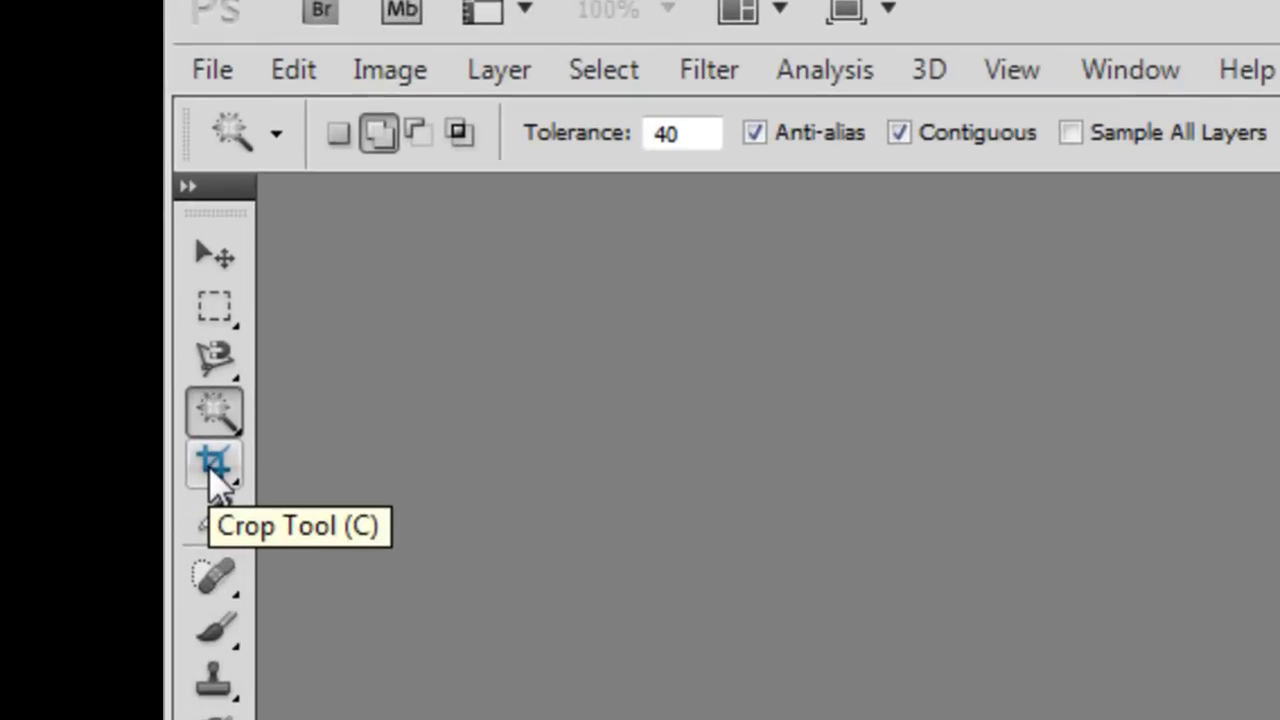
# Select the Crop Tool and dismiss its tool flyout, keeping cropping active
pyautogui.click(211, 470)
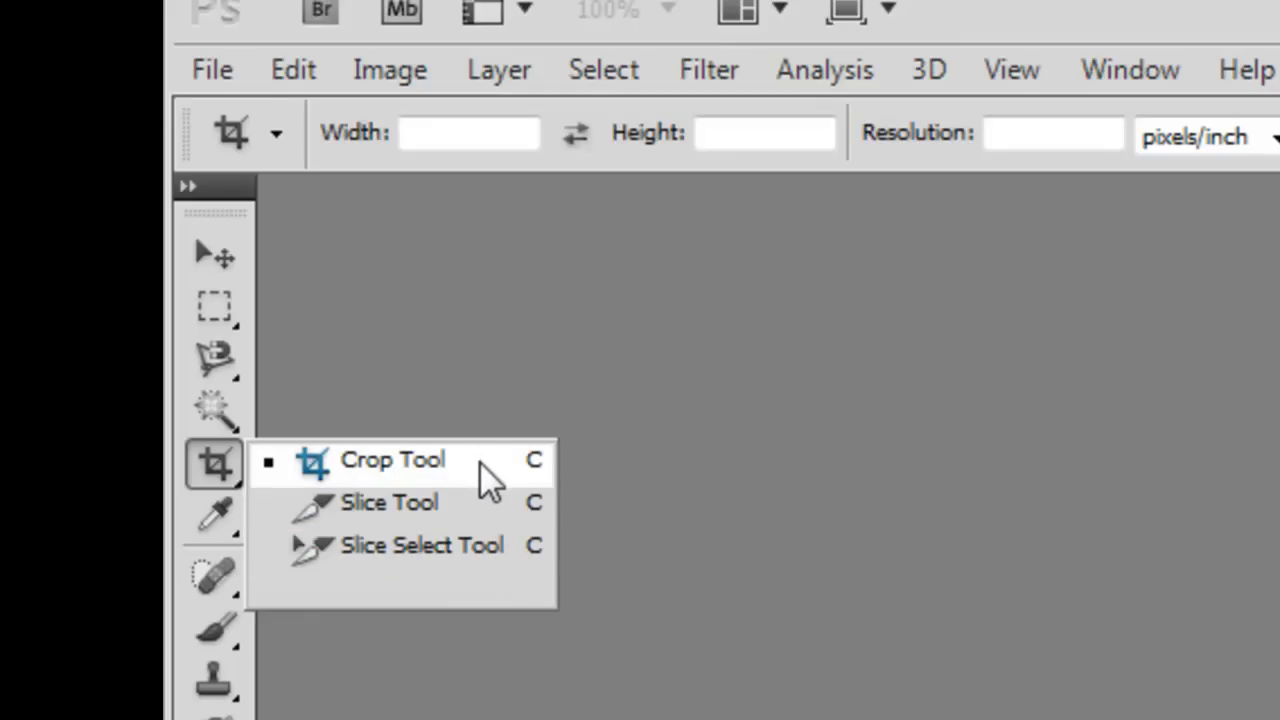
pyautogui.click(856, 602)
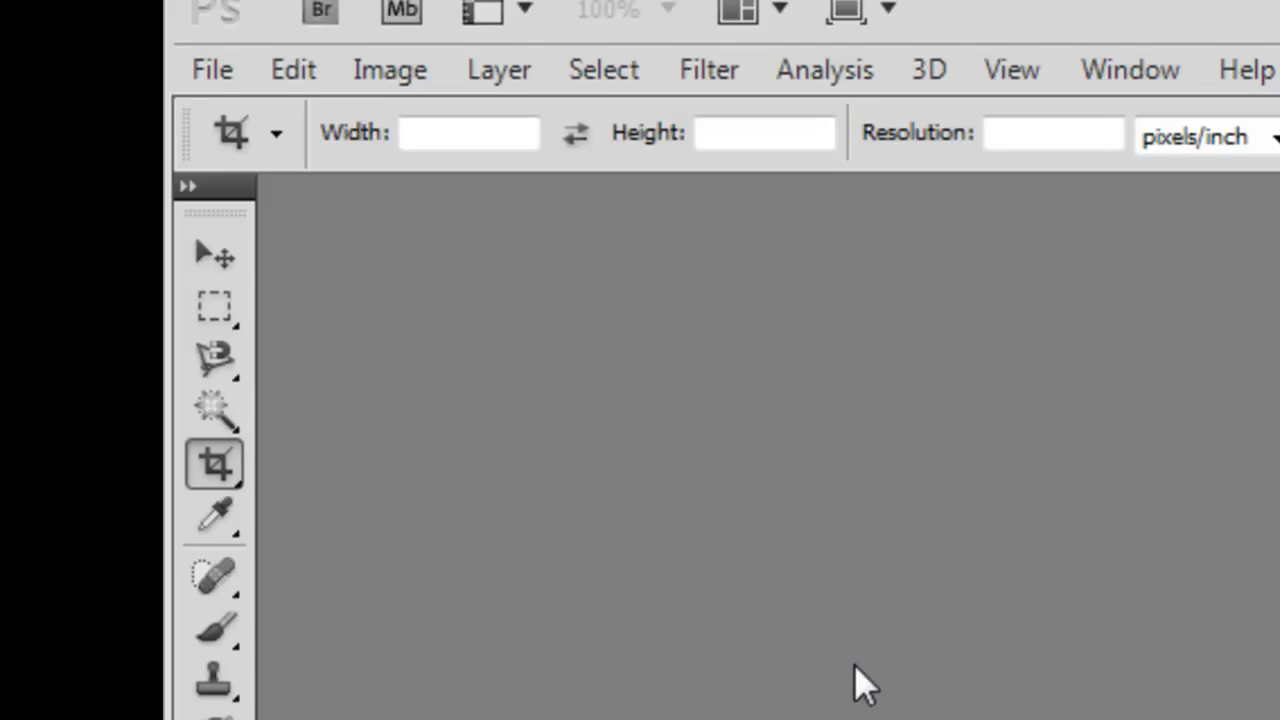
# Open the beach portrait JPG of the man in sunglasses
pyautogui.click(222, 68)
pyautogui.click(247, 163)
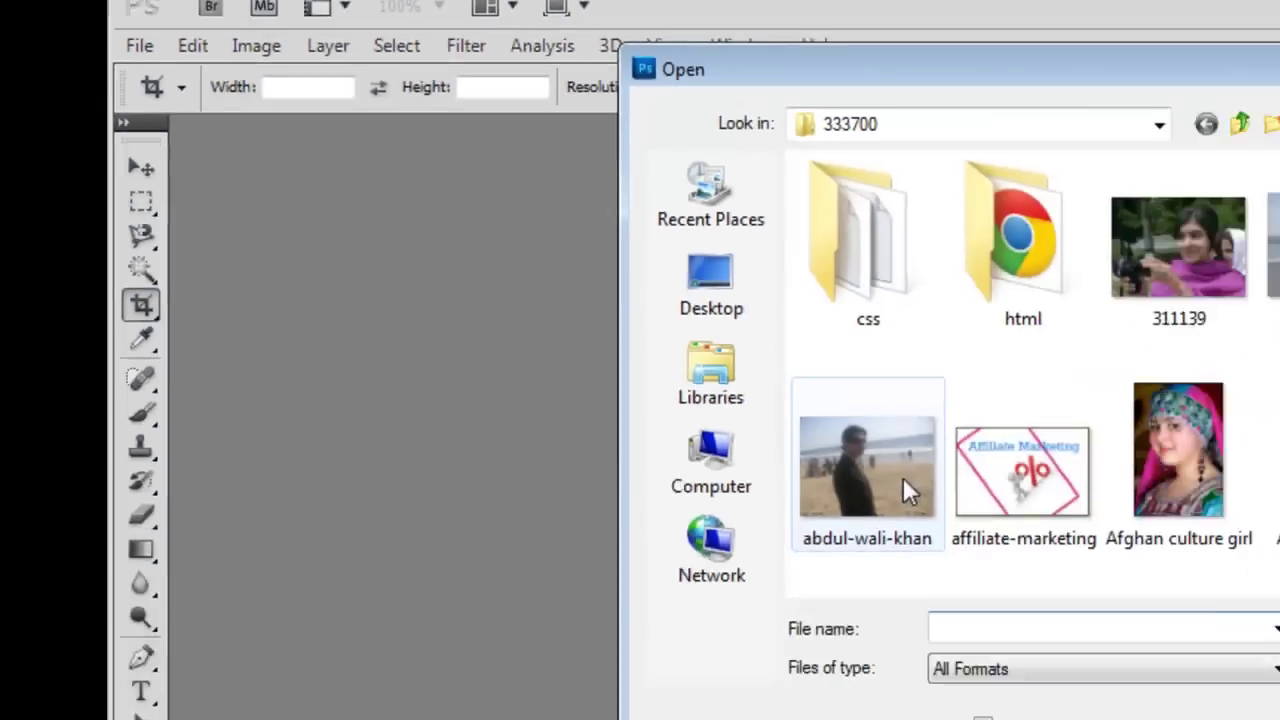
pyautogui.click(595, 320)
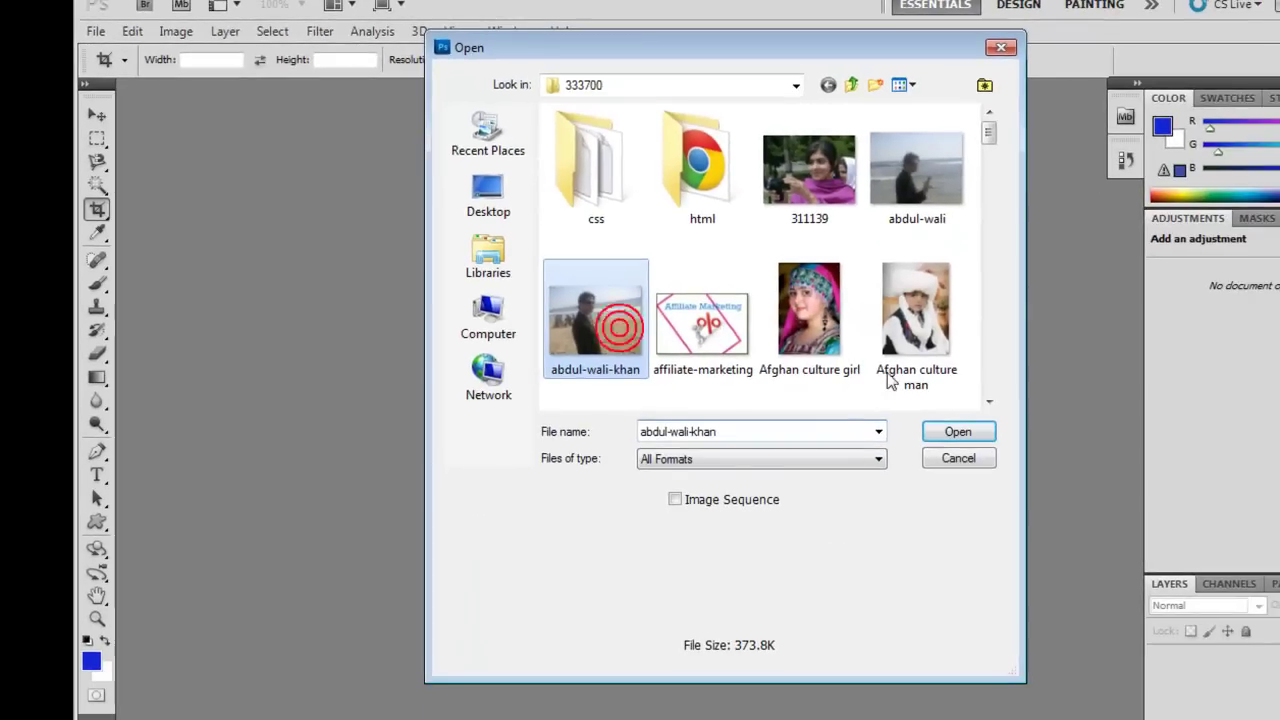
pyautogui.click(966, 430)
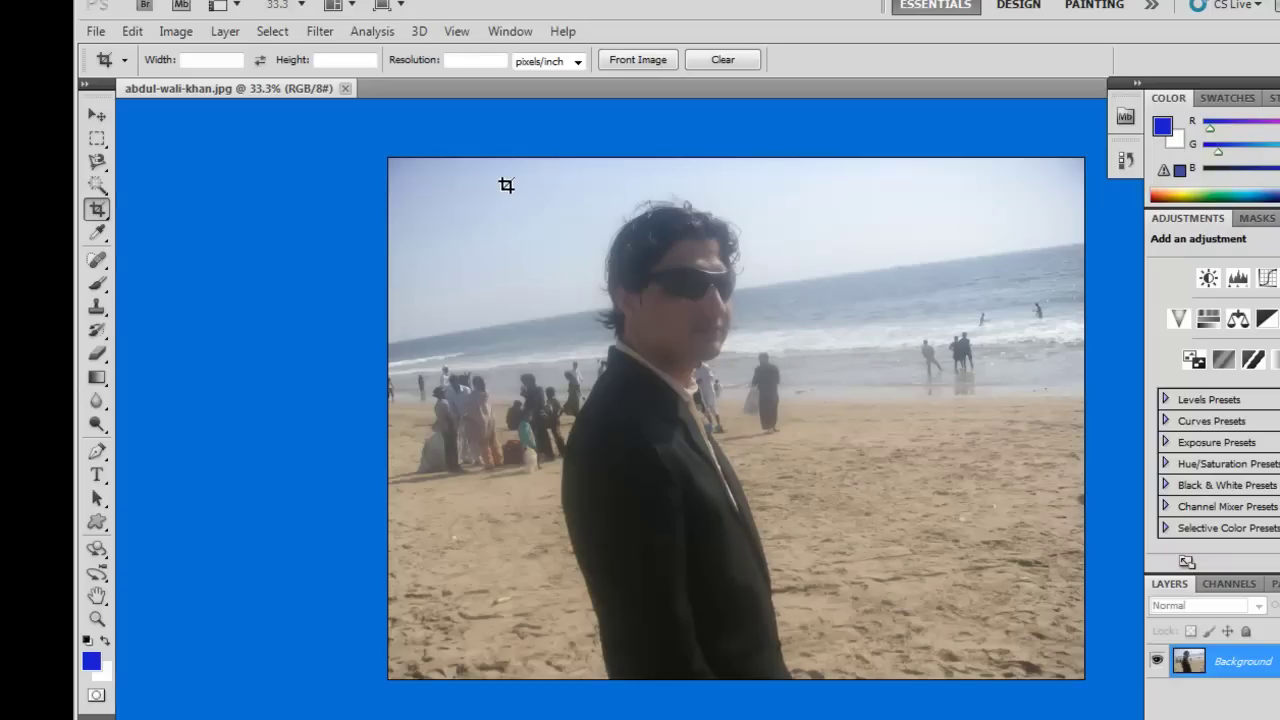
# Draw a crop box over the upper photo and rotate it clockwise to match the horizon
pyautogui.moveTo(504, 190)
pyautogui.mouseDown()
pyautogui.moveTo(823, 513)
pyautogui.moveTo(886, 489)
pyautogui.moveTo(984, 489)
pyautogui.mouseUp()
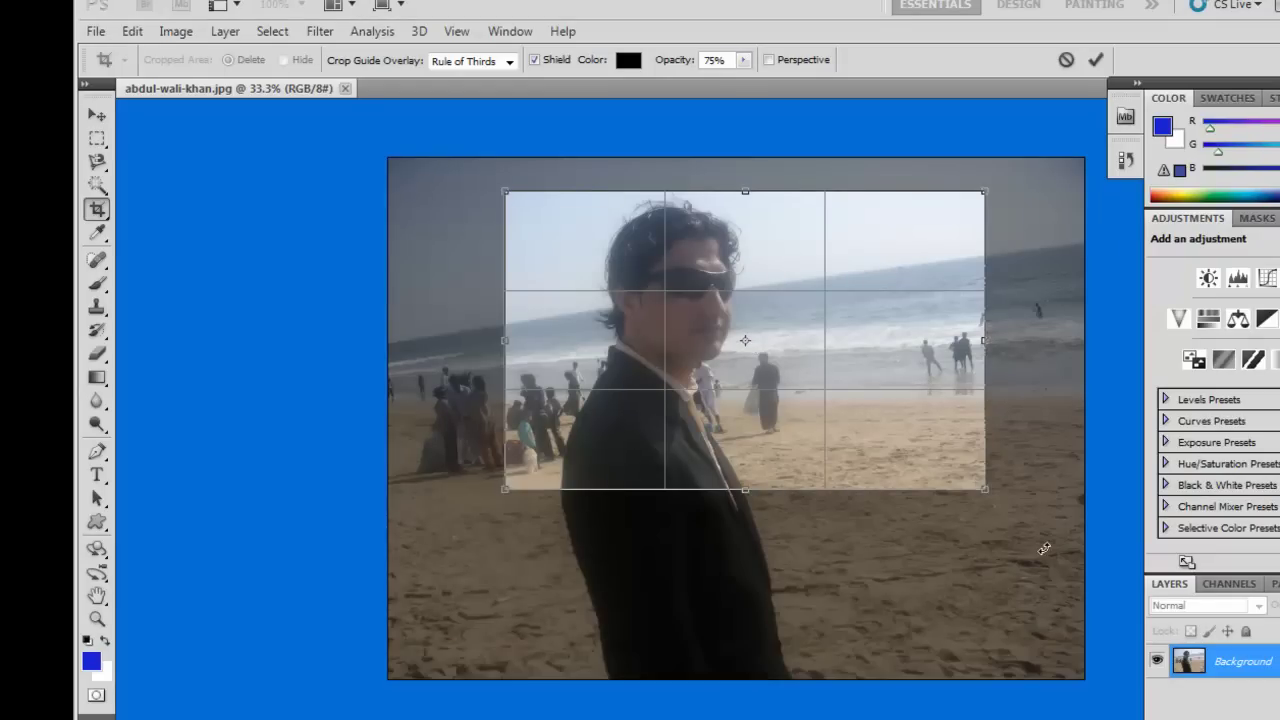
pyautogui.moveTo(1012, 512); pyautogui.dragTo(964, 570)
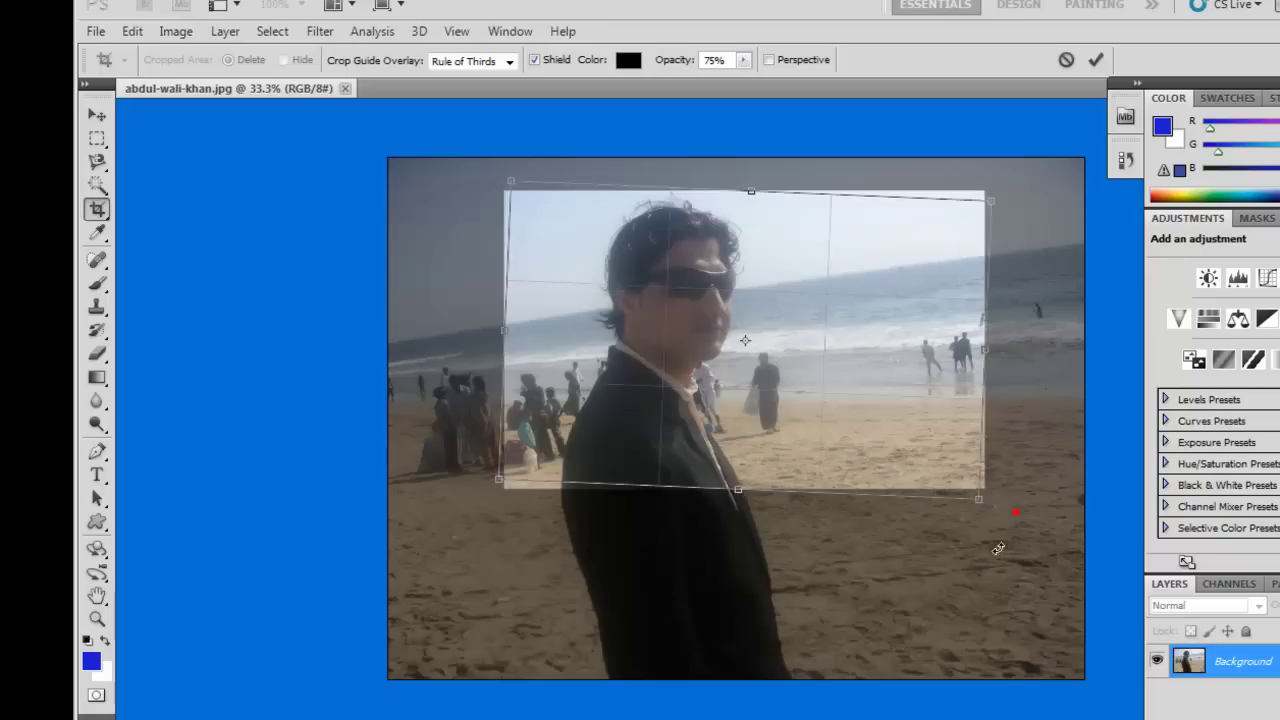
pyautogui.moveTo(757, 300)
pyautogui.mouseDown()
pyautogui.moveTo(753, 325)
pyautogui.moveTo(774, 324)
pyautogui.mouseUp()
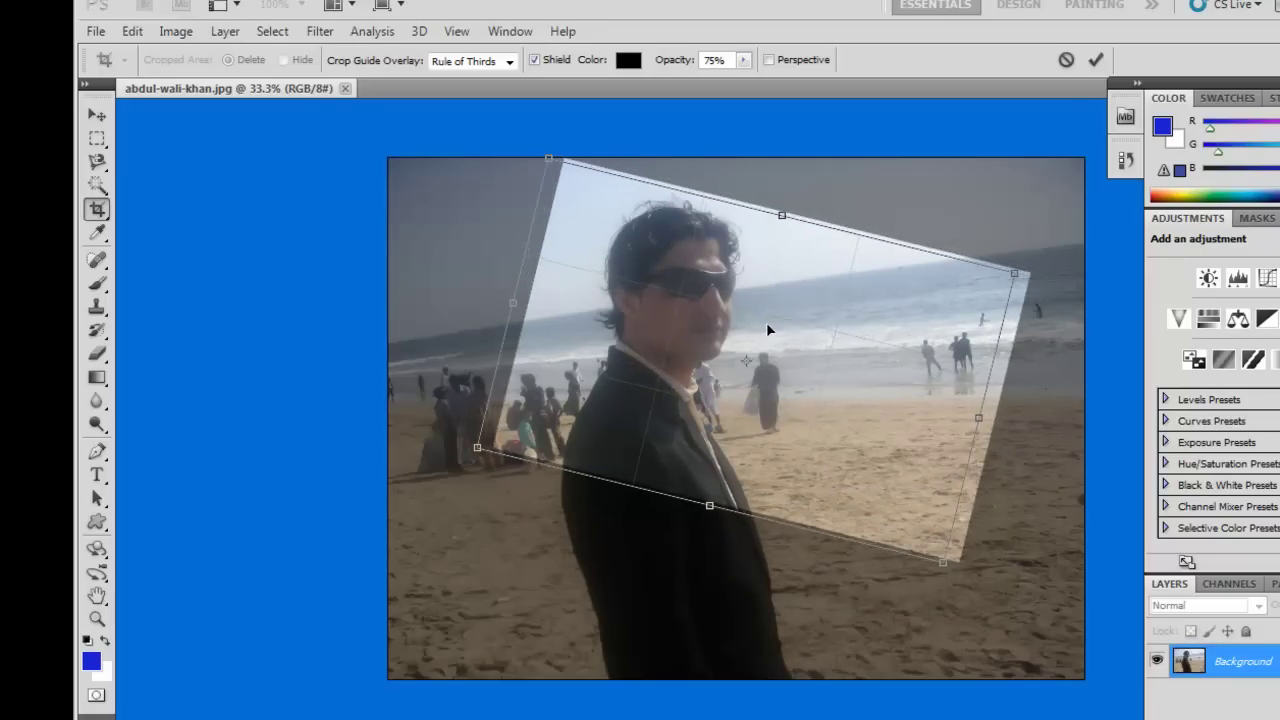
pyautogui.moveTo(775, 324)
pyautogui.mouseDown()
pyautogui.moveTo(750, 370)
pyautogui.moveTo(777, 348)
pyautogui.mouseUp()
# Adjust the rotated crop's top edge and position, apply the crop, then undo it
pyautogui.moveTo(761, 203)
pyautogui.mouseDown()
pyautogui.moveTo(751, 262)
pyautogui.moveTo(762, 193)
pyautogui.mouseUp()
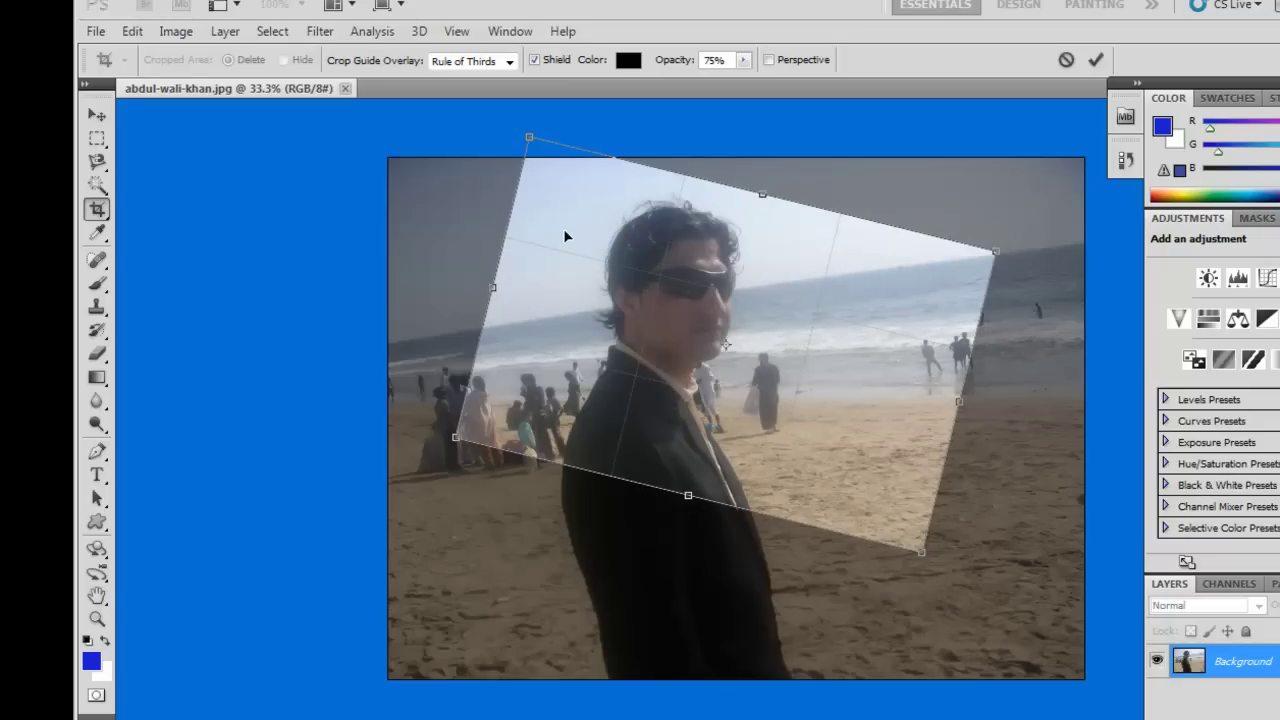
pyautogui.moveTo(563, 228); pyautogui.dragTo(586, 251)
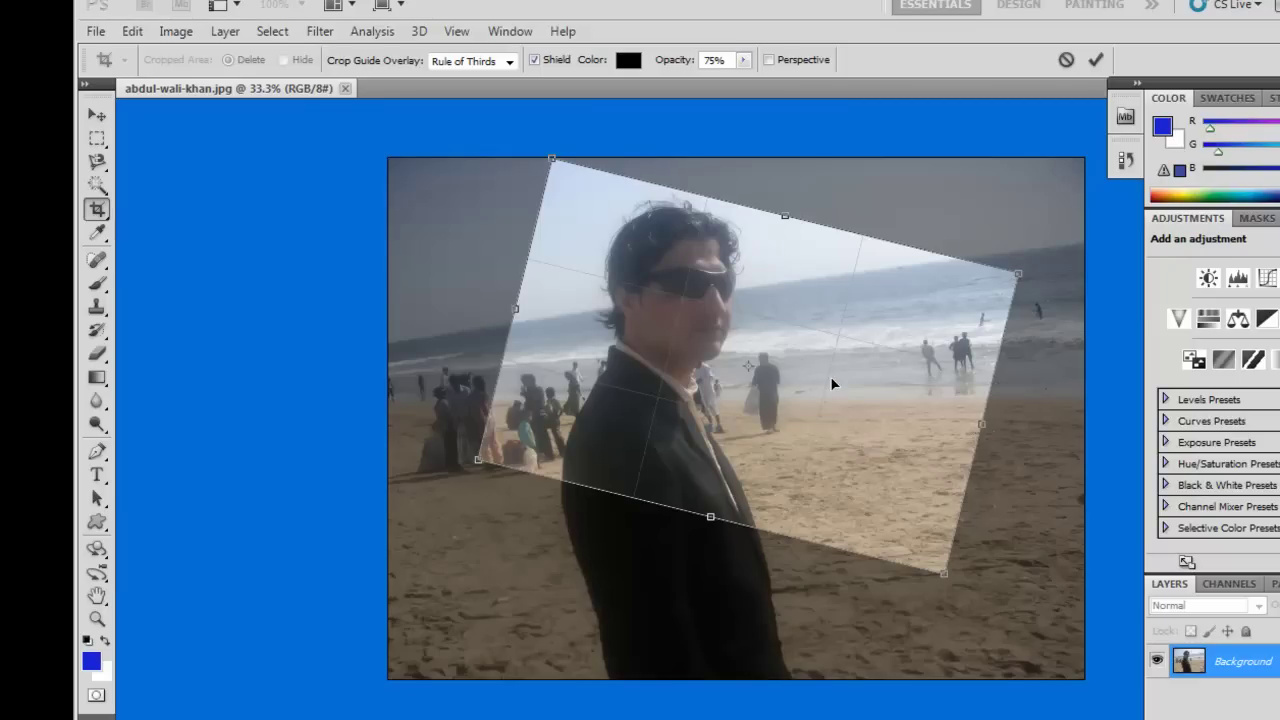
pyautogui.press('Return')
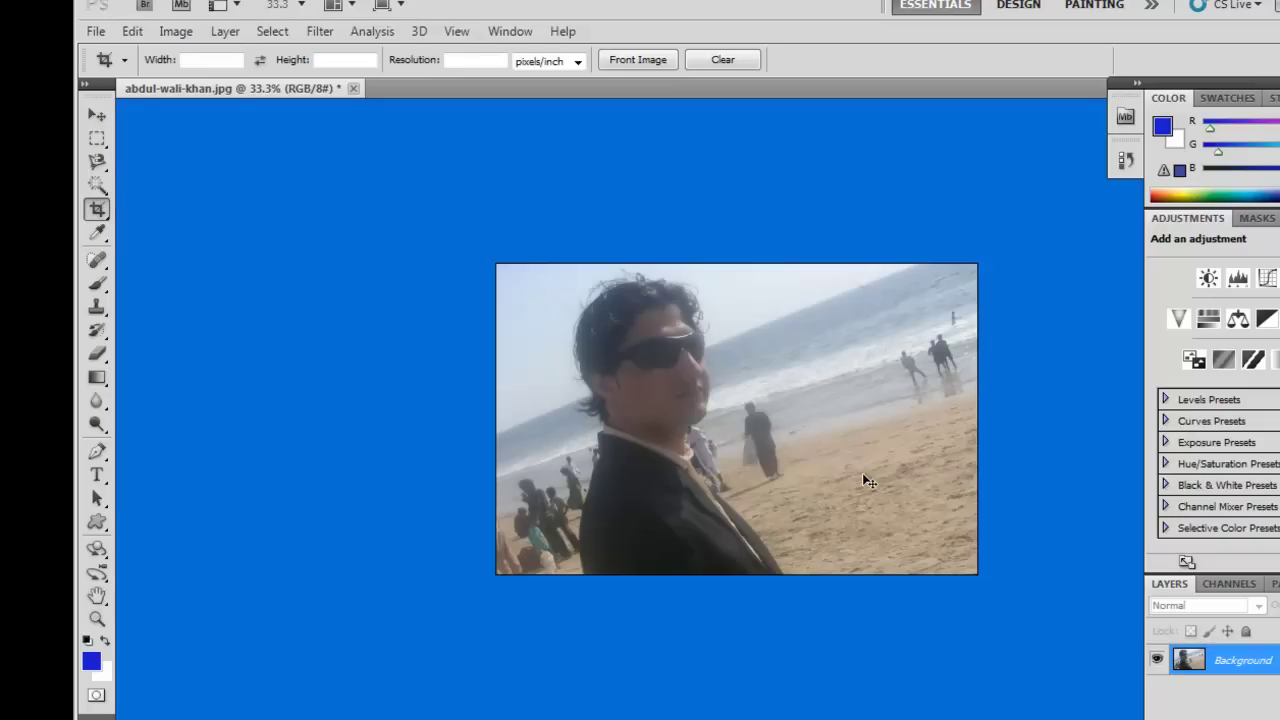
pyautogui.hotkey('ctrl', 'z')
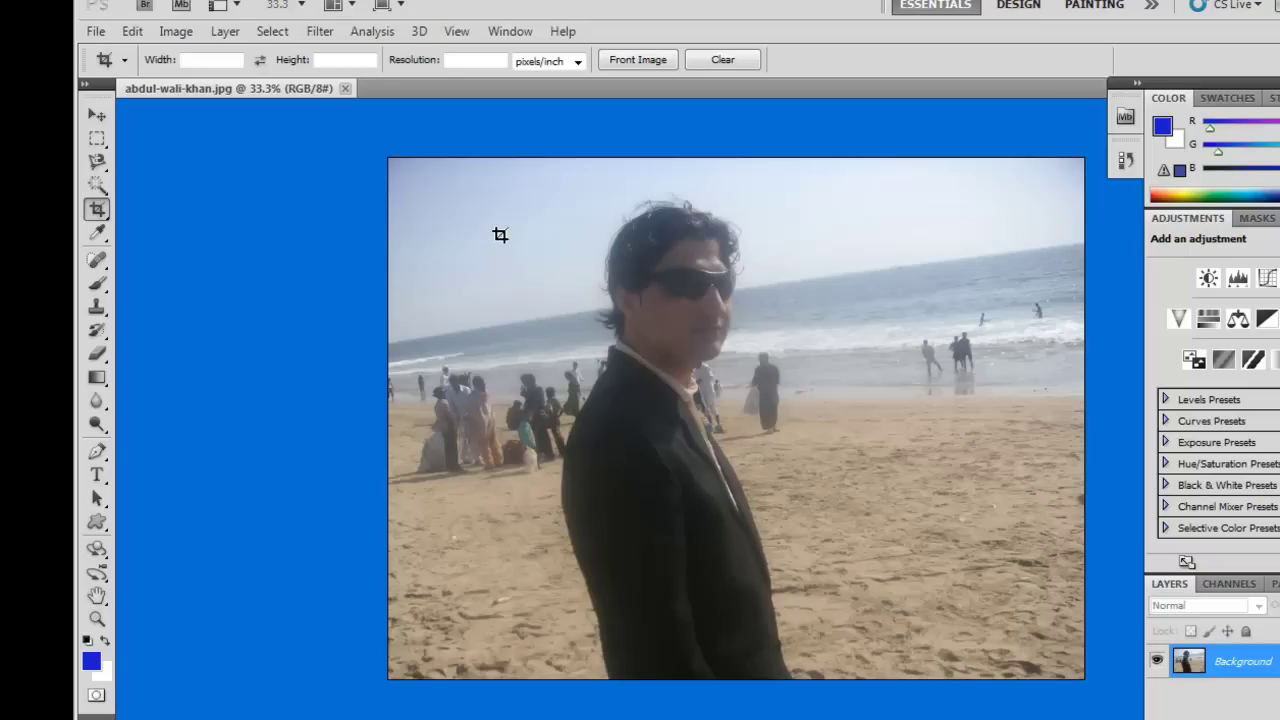
# Set the crop size to 500 cm by 400 cm and draw the crop box around the man
pyautogui.click(227, 59)
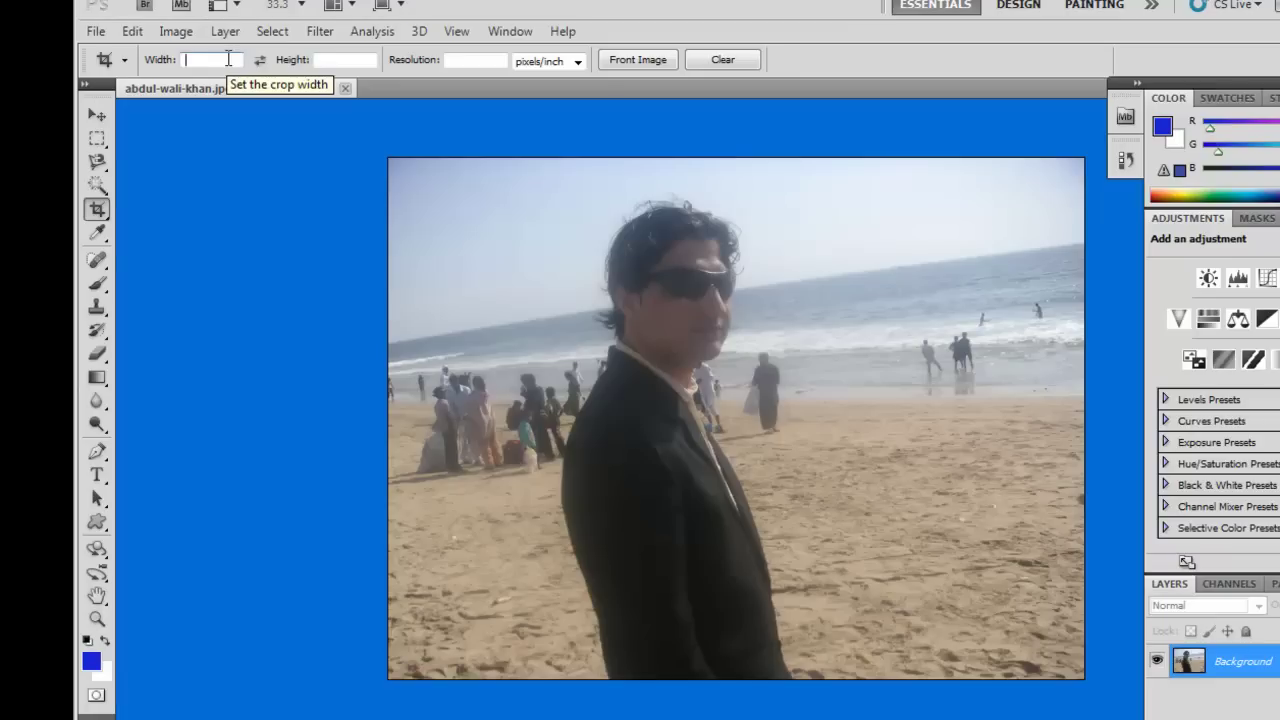
pyautogui.write('500')
pyautogui.click(330, 59)
pyautogui.write('400')
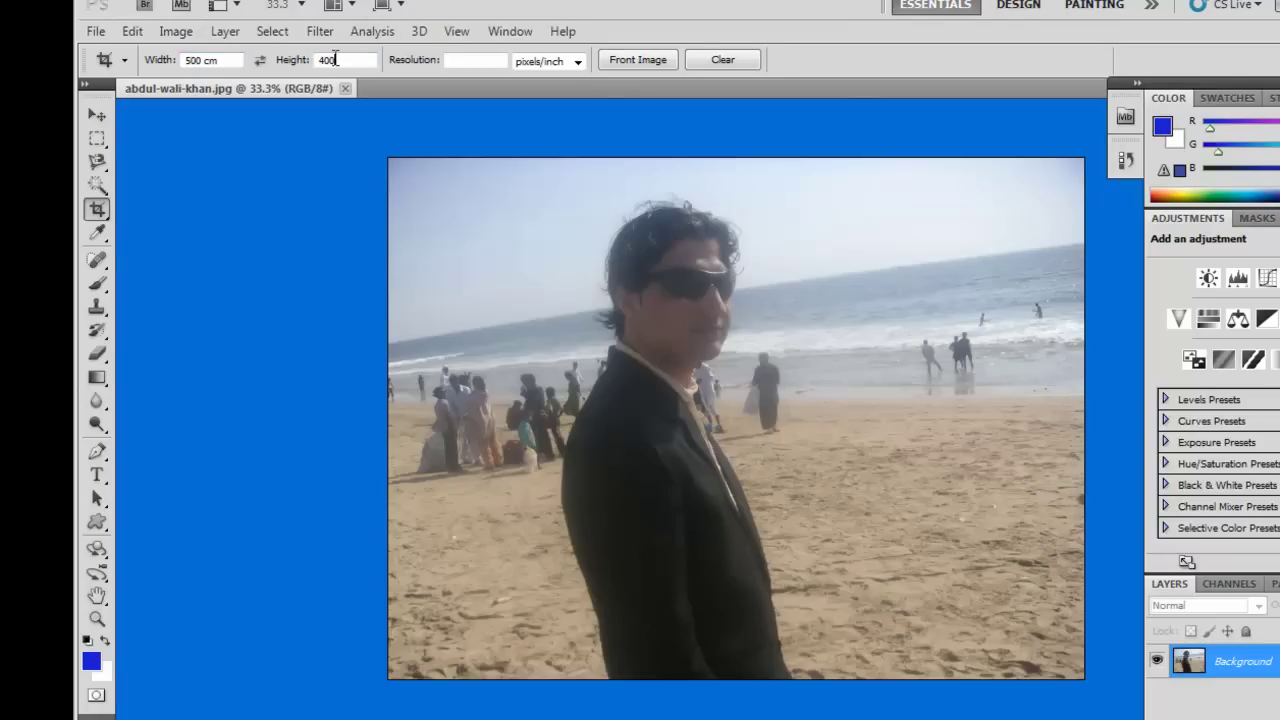
pyautogui.press('Return')
pyautogui.moveTo(454, 220)
pyautogui.mouseDown()
pyautogui.moveTo(903, 458)
pyautogui.moveTo(1128, 480)
pyautogui.moveTo(986, 451)
pyautogui.moveTo(1092, 524)
pyautogui.moveTo(1134, 529)
pyautogui.moveTo(1108, 500)
pyautogui.moveTo(1134, 566)
pyautogui.moveTo(1134, 655)
pyautogui.mouseUp()
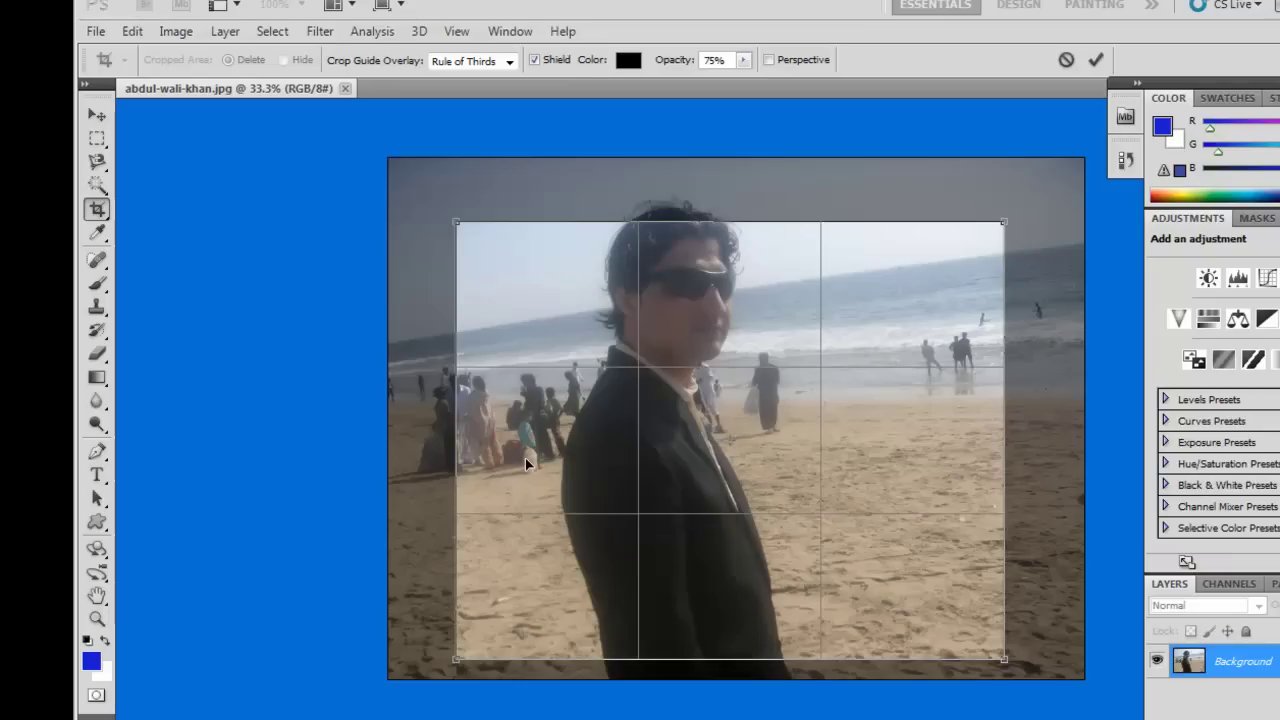
# Apply and undo the 500×400 crop, then change the crop width to 400 cm
pyautogui.press('Return')
pyautogui.hotkey('ctrl', 'z')
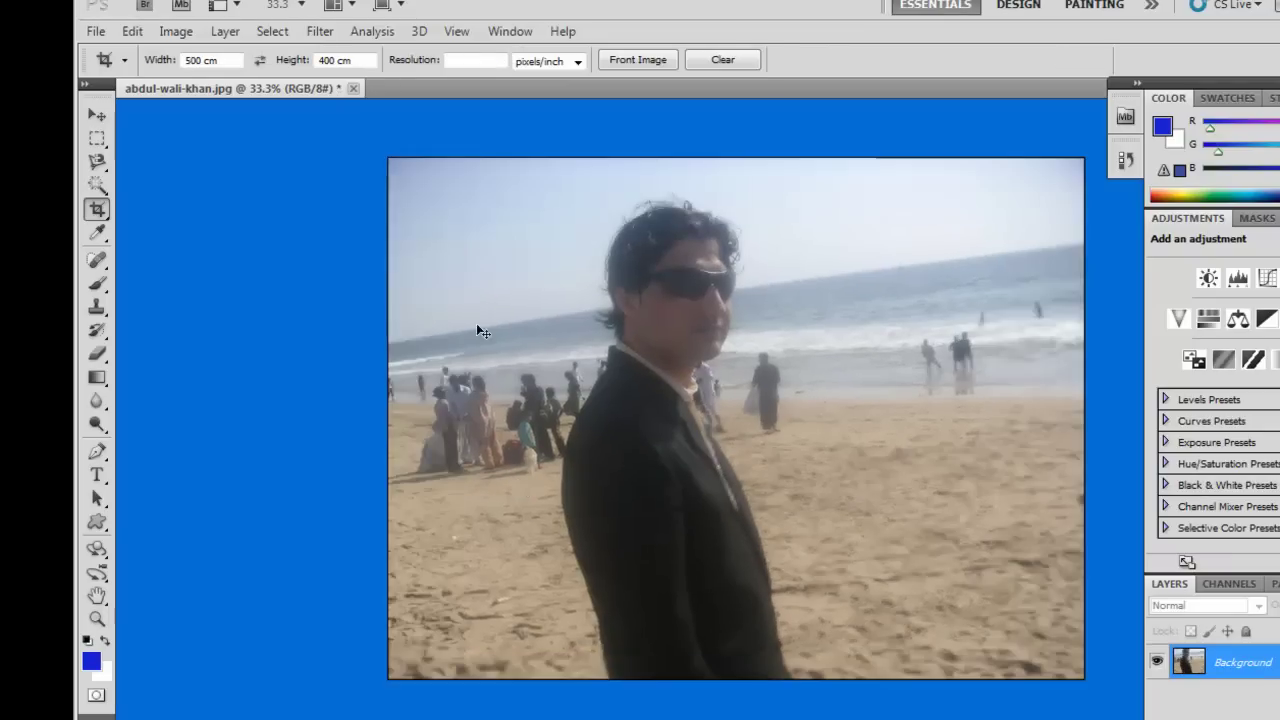
pyautogui.doubleClick(220, 60)
pyautogui.write('400')
pyautogui.press('Return')
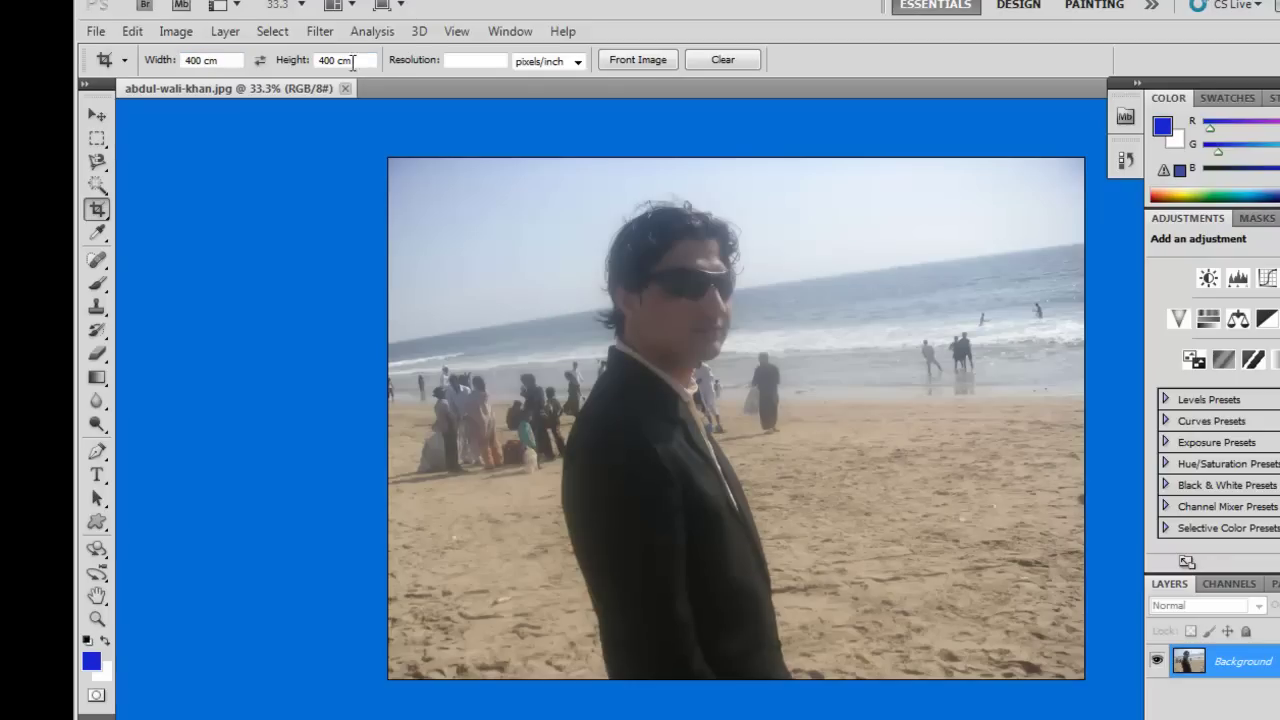
# Set the crop resolution to 100 pixels/inch
pyautogui.click(553, 68)
pyautogui.click(480, 62)
pyautogui.write('7')
# Draw a square crop box and position it around the man
pyautogui.moveTo(390, 189); pyautogui.dragTo(919, 524)
pyautogui.moveTo(880, 551); pyautogui.dragTo(1051, 643)
pyautogui.moveTo(1051, 643); pyautogui.dragTo(1064, 567)
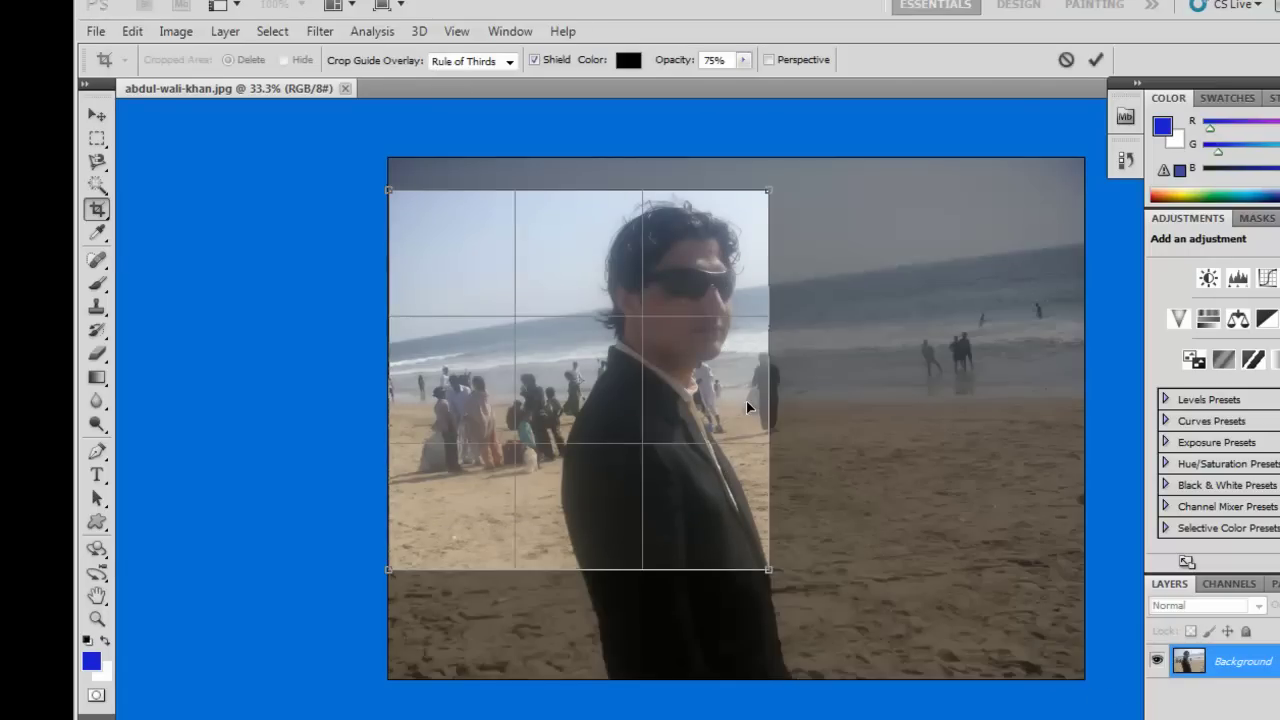
pyautogui.moveTo(555, 324)
pyautogui.mouseDown()
pyautogui.moveTo(702, 293)
pyautogui.moveTo(651, 325)
pyautogui.mouseUp()
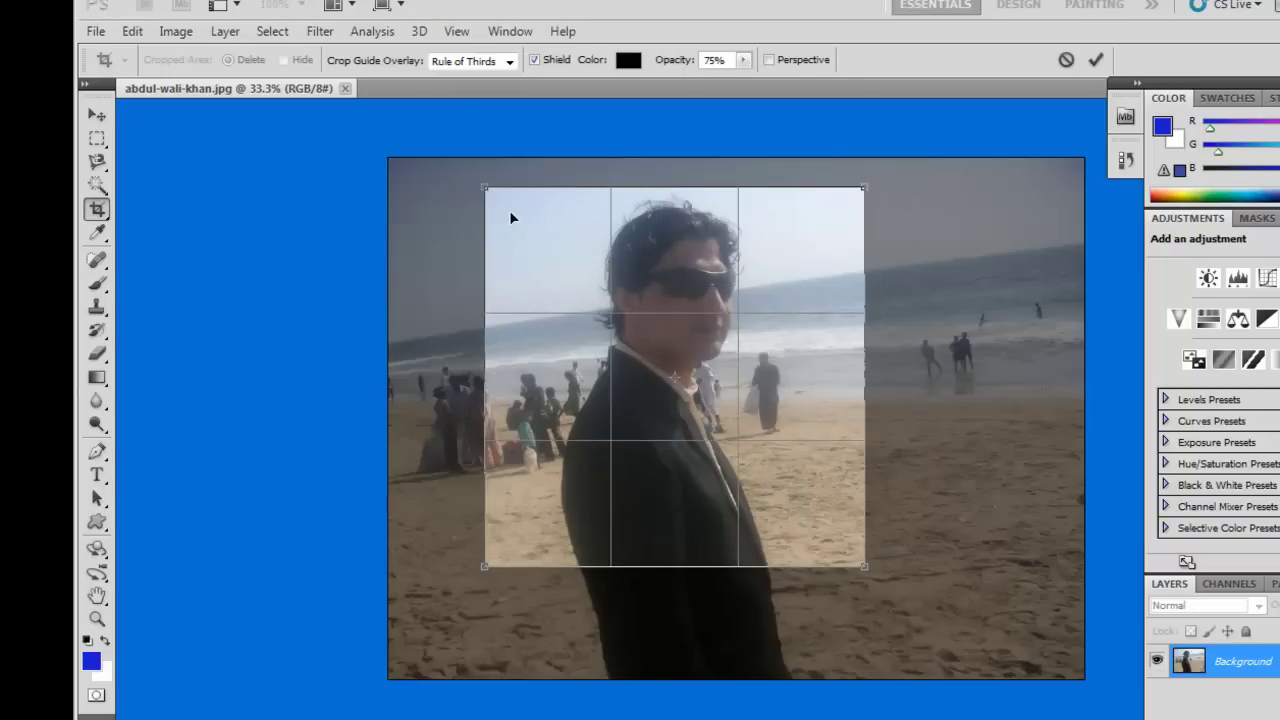
pyautogui.moveTo(626, 363)
pyautogui.mouseDown()
pyautogui.moveTo(562, 312)
pyautogui.moveTo(659, 383)
pyautogui.mouseUp()
pyautogui.click(688, 397)
pyautogui.moveTo(674, 350); pyautogui.dragTo(646, 334)
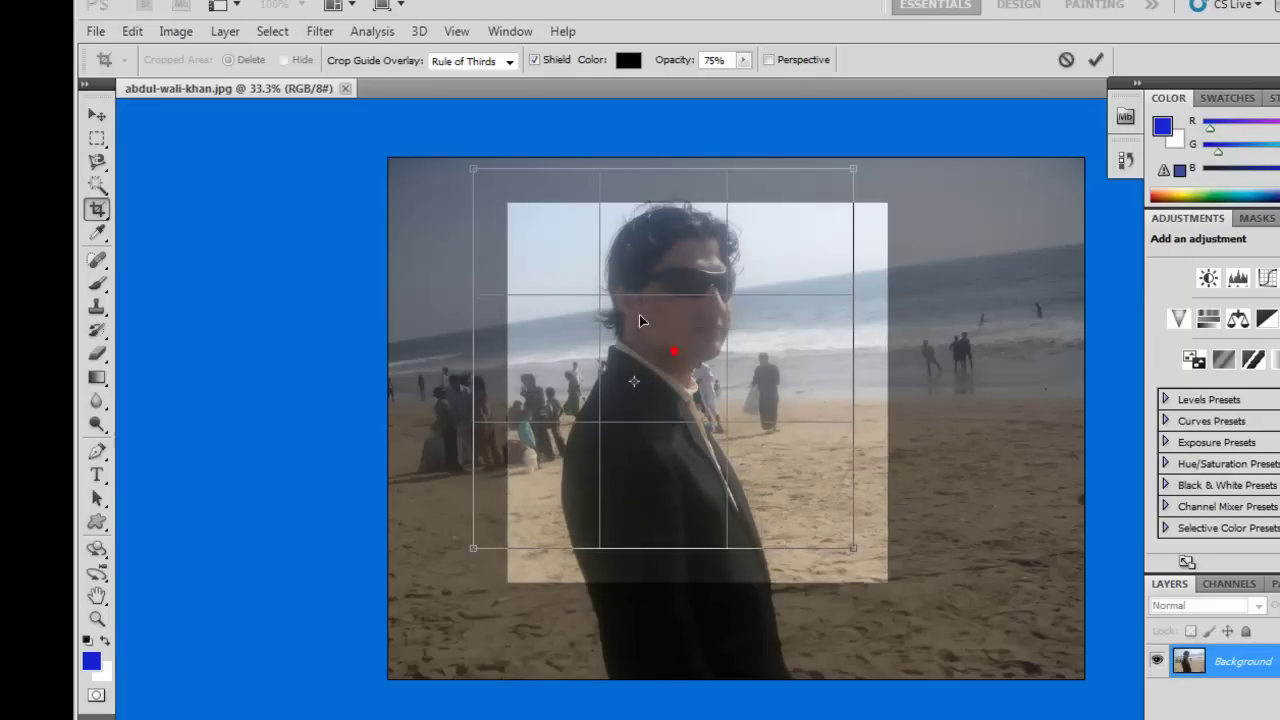
# Set the crop shield opacity outside the box to 58%
pyautogui.click(744, 60)
pyautogui.moveTo(745, 78)
pyautogui.mouseDown()
pyautogui.moveTo(781, 88)
pyautogui.moveTo(684, 82)
pyautogui.moveTo(733, 90)
pyautogui.mouseUp()
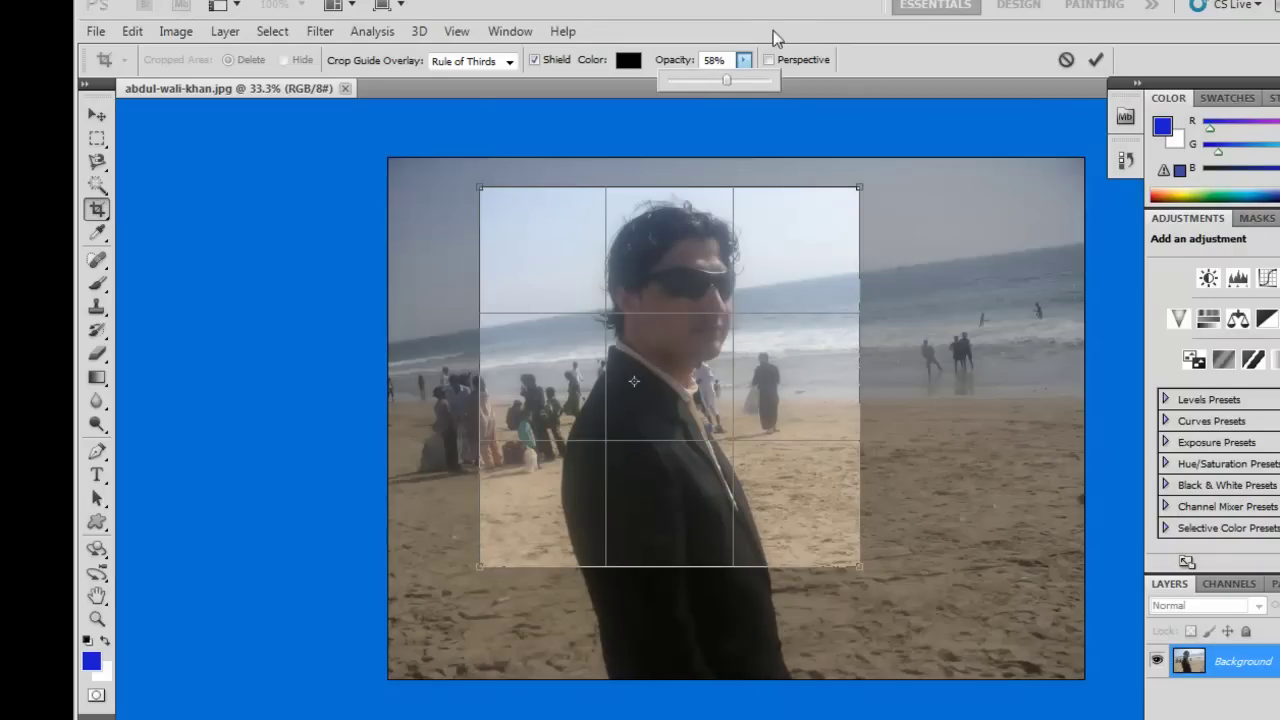
pyautogui.moveTo(738, 86); pyautogui.dragTo(783, 16)
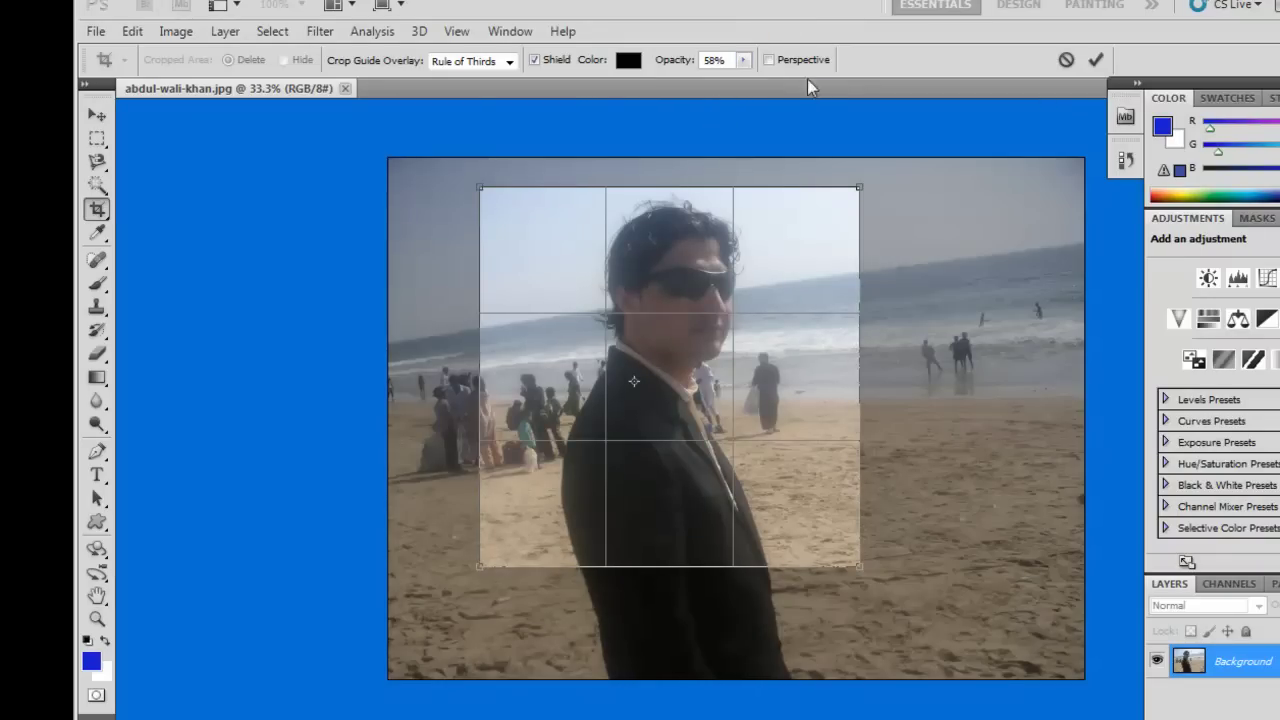
# With perspective enabled, pull the crop box's lower-right corner down and outward
pyautogui.click(738, 422)
pyautogui.click(694, 380)
pyautogui.click(690, 263)
pyautogui.moveTo(859, 567); pyautogui.dragTo(1009, 627)
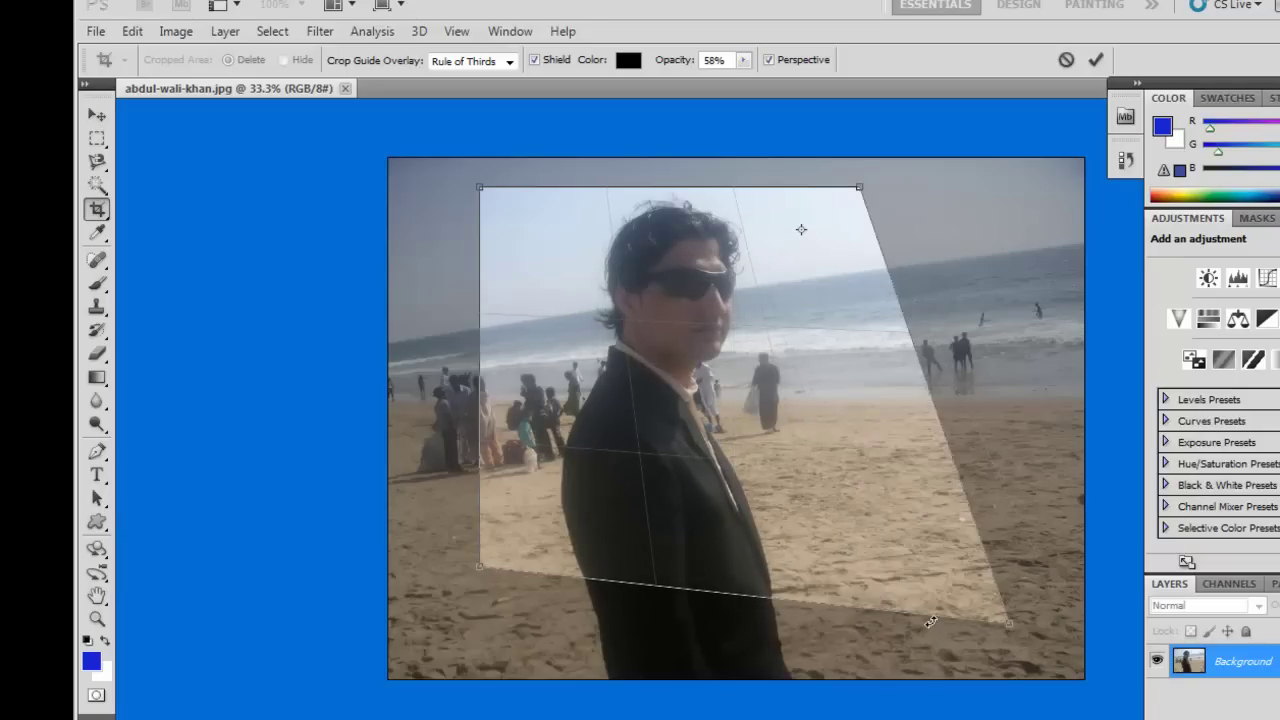